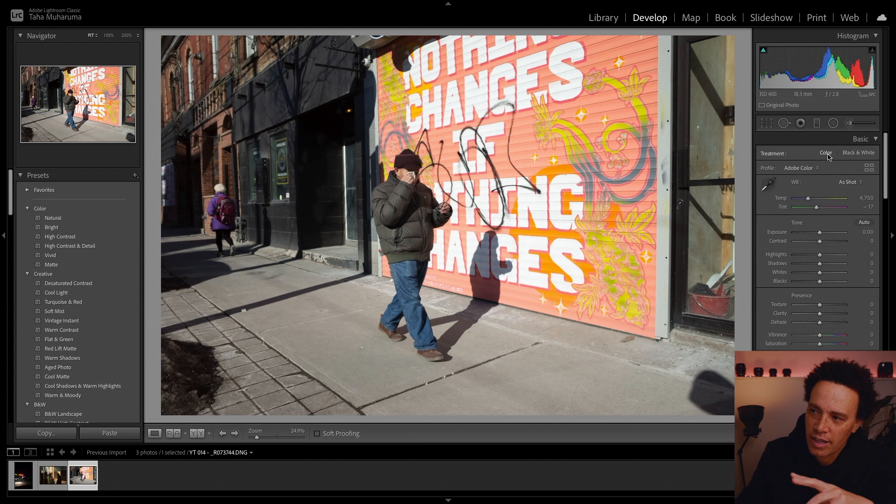
Crop the street photo to a 16 x 9 aspect ratio and shift the framing to keep more of the mural's upper part.
{"action": "left_click", "coordinate": [768, 124]}
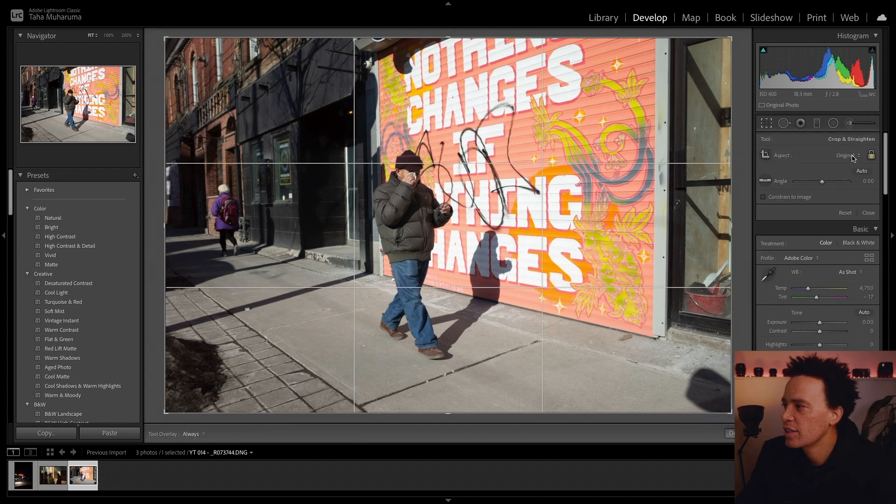
{"action": "left_click", "coordinate": [852, 157]}
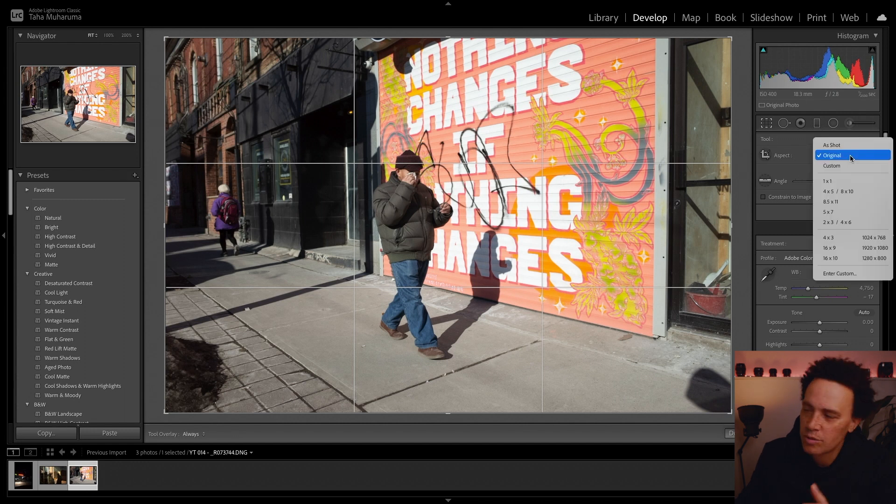
{"action": "left_click", "coordinate": [843, 171]}
{"action": "left_click", "coordinate": [854, 160]}
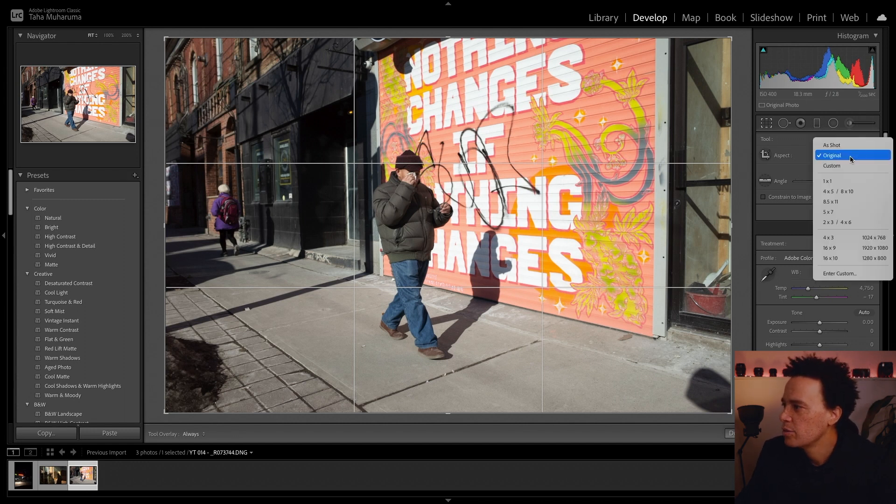
{"action": "left_click", "coordinate": [840, 249]}
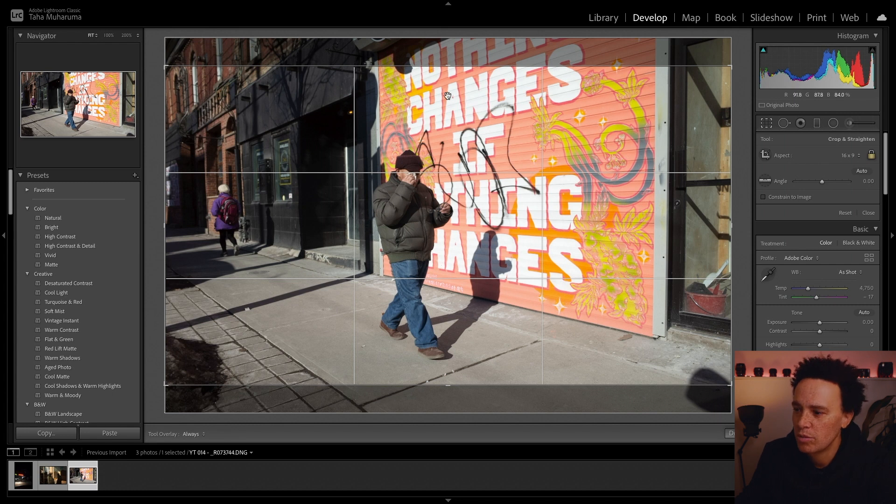
{"action": "left_click_drag", "start_coordinate": [448, 97], "coordinate": [448, 116]}
{"action": "key", "text": "Return"}
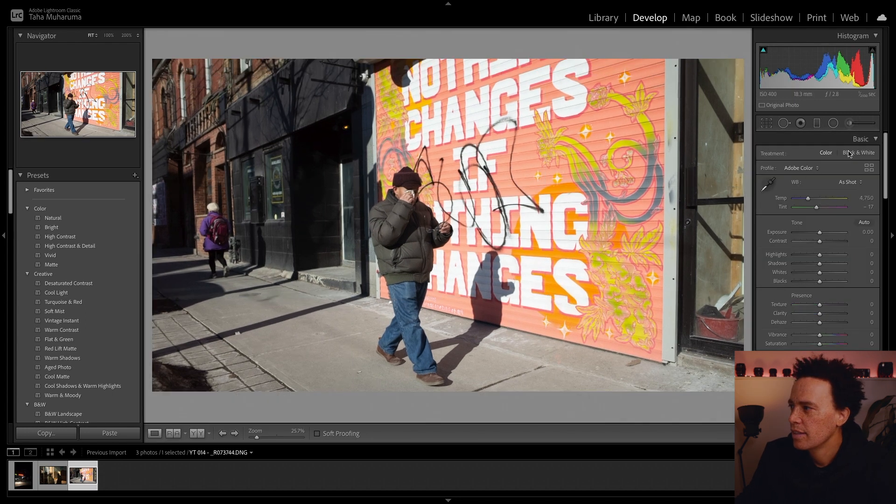
Recrop the photo at a 2 x 3 / 4 x 6 aspect ratio, framing it tighter around the walking man and the mural.
{"action": "left_click", "coordinate": [767, 125]}
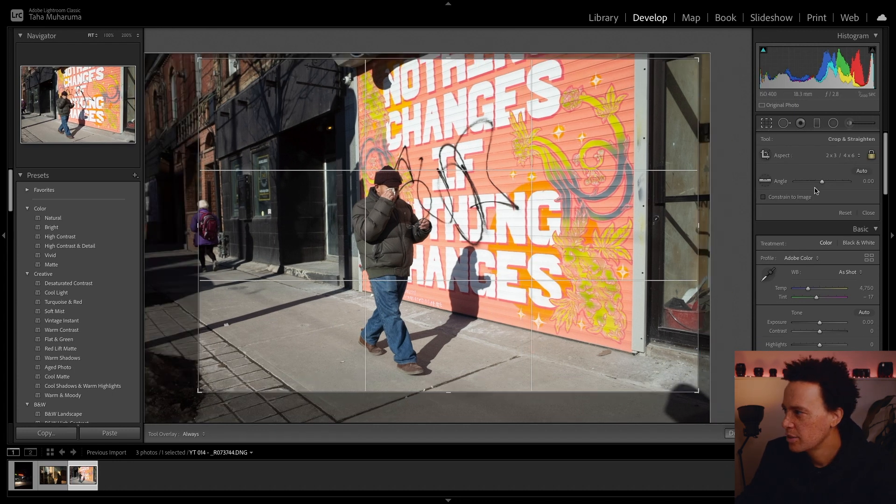
{"action": "left_click_drag", "start_coordinate": [199, 59], "coordinate": [210, 66]}
{"action": "left_click_drag", "start_coordinate": [569, 172], "coordinate": [569, 181]}
{"action": "key", "text": "Return"}
{"action": "key", "text": "r"}
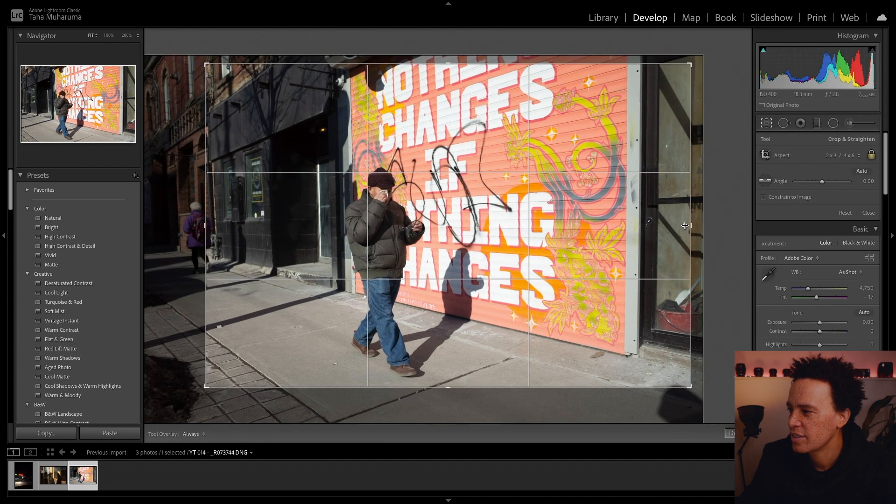
{"action": "key", "text": "Return"}
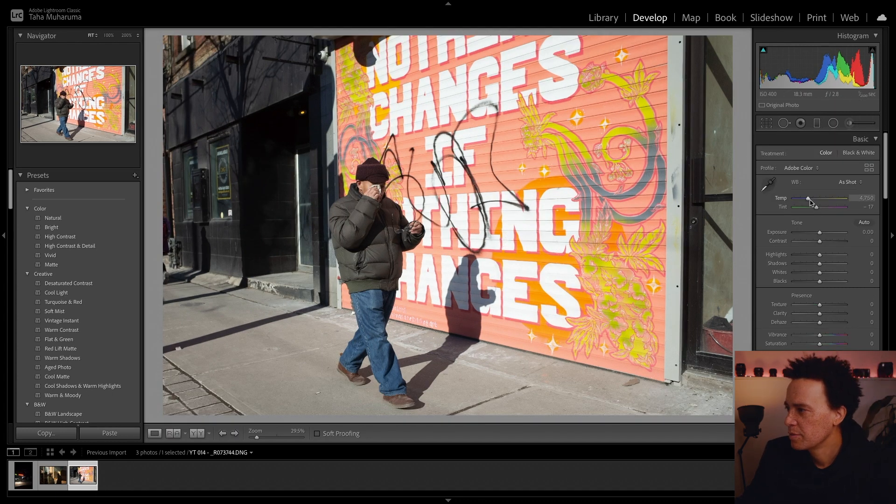
Set Temp 3,886, Exposure −0.40, Contrast +5, Highlights −12, Shadows −38, Whites +10 and Blacks −28, and compare with the unedited photo.
{"action": "mouse_move", "coordinate": [811, 202]}
{"action": "left_mouse_down"}
{"action": "mouse_move", "coordinate": [832, 202]}
{"action": "mouse_move", "coordinate": [806, 209]}
{"action": "left_mouse_up"}
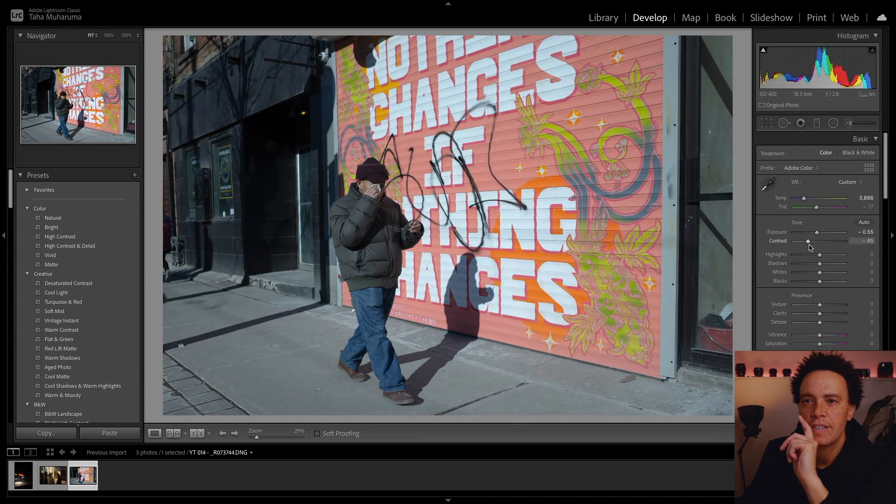
{"action": "left_click_drag", "start_coordinate": [809, 247], "coordinate": [822, 246]}
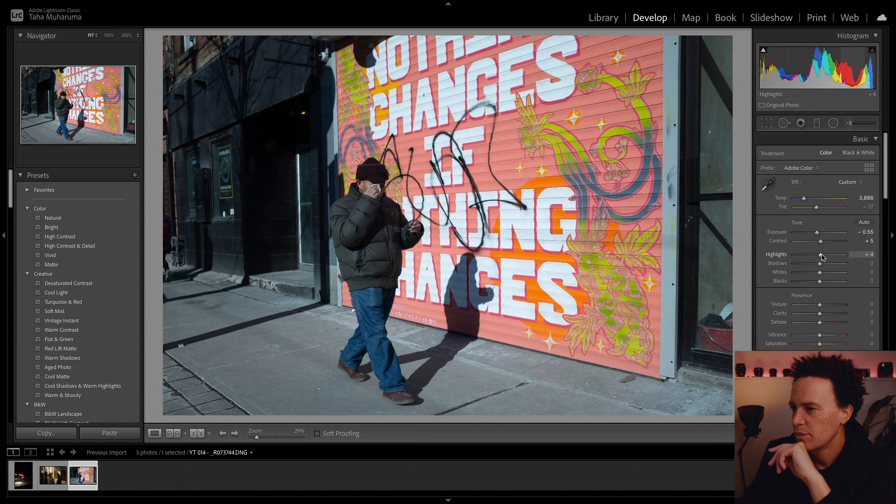
{"action": "left_click_drag", "start_coordinate": [822, 256], "coordinate": [815, 286]}
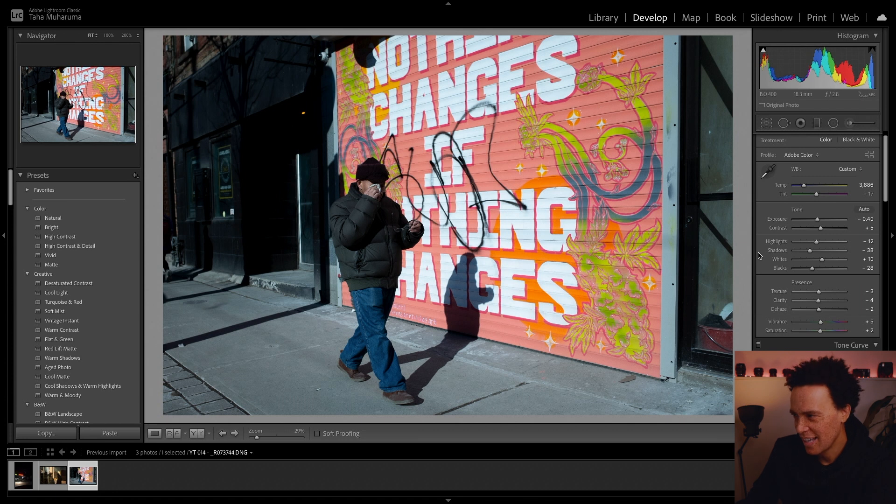
{"action": "key", "text": "backslash"}
{"action": "key", "text": "backslash"}
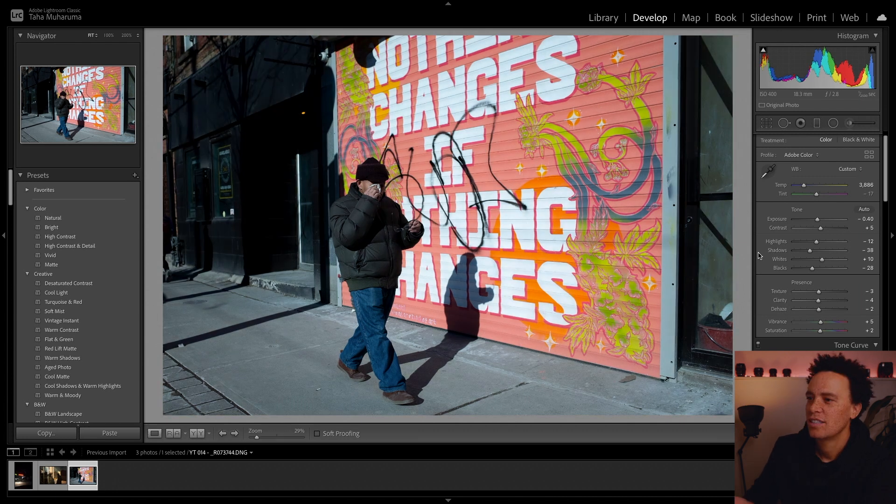
{"action": "key", "text": "backslash"}
{"action": "key", "text": "backslash"}
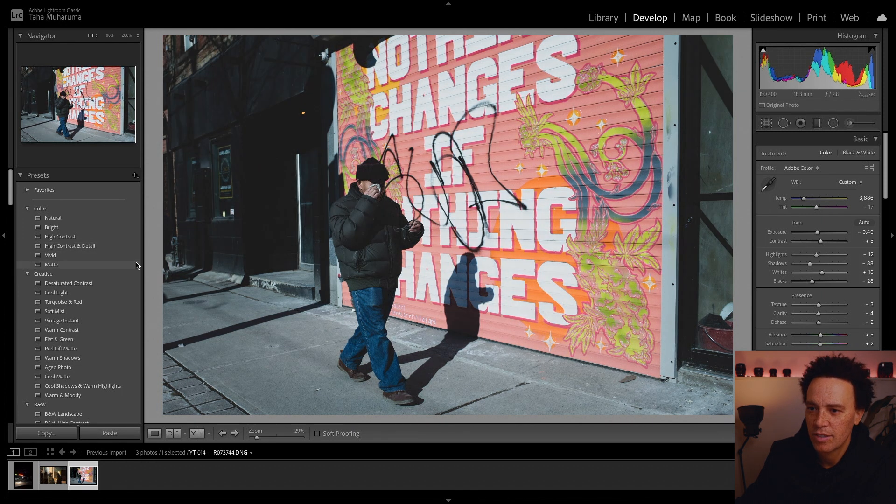
Apply the Vintage Instant preset and refine it with Contrast +17, Dehaze −13, Vibrance +27 and a profile Amount of 120.
{"action": "left_click", "coordinate": [102, 322]}
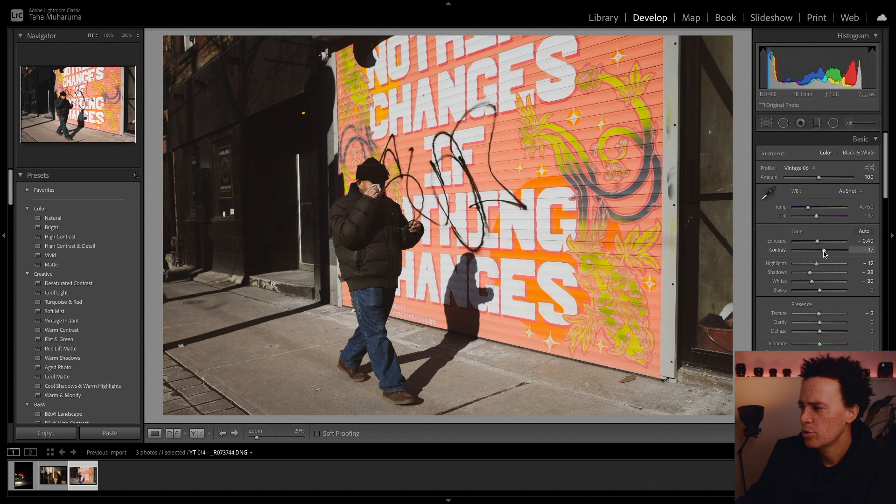
{"action": "left_click_drag", "start_coordinate": [820, 331], "coordinate": [815, 331]}
{"action": "left_click_drag", "start_coordinate": [819, 344], "coordinate": [824, 347]}
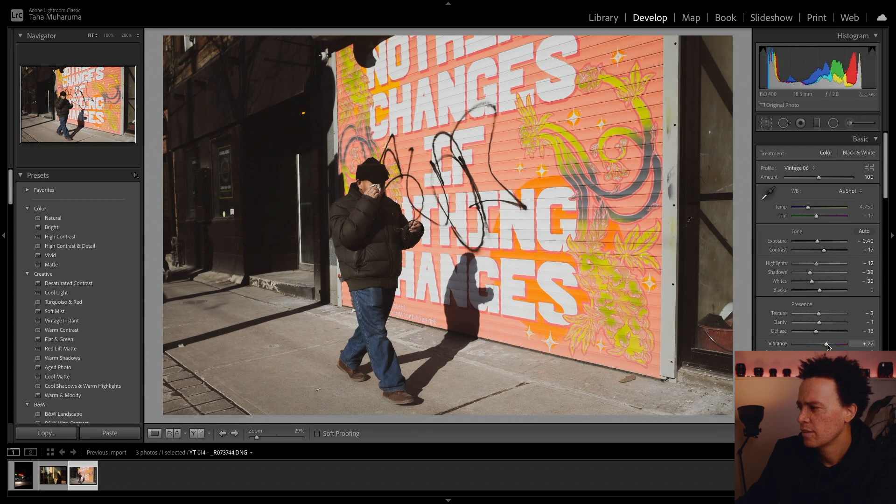
{"action": "left_click_drag", "start_coordinate": [819, 179], "coordinate": [825, 180]}
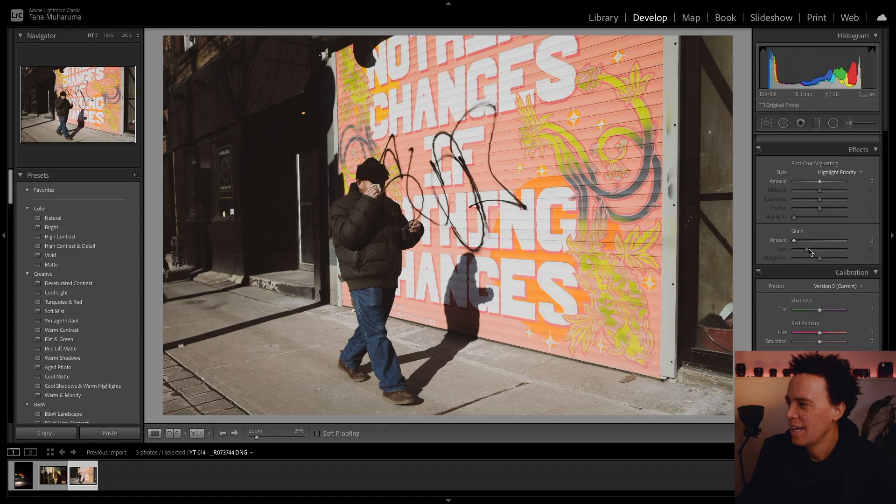
Add film grain with an Amount of 15, checking its effect on the man.
{"action": "scroll", "coordinate": [810, 253], "scroll_direction": "up", "scroll_amount": 2}
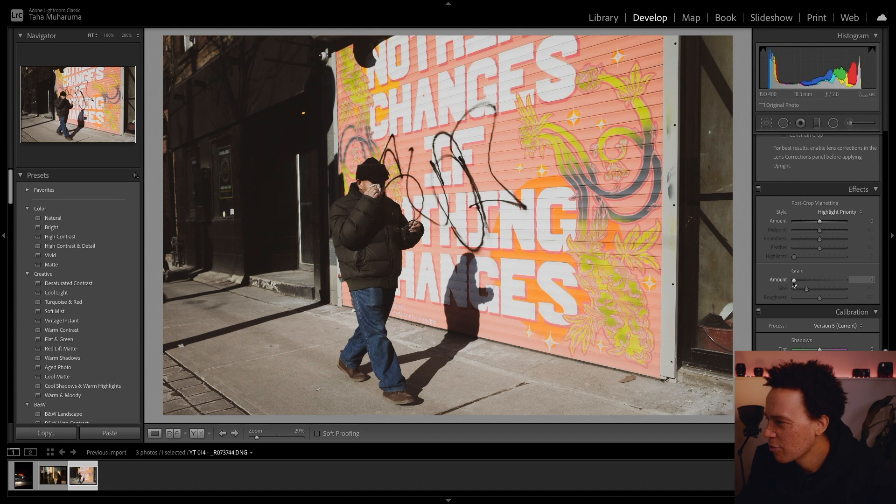
{"action": "left_click", "coordinate": [374, 194]}
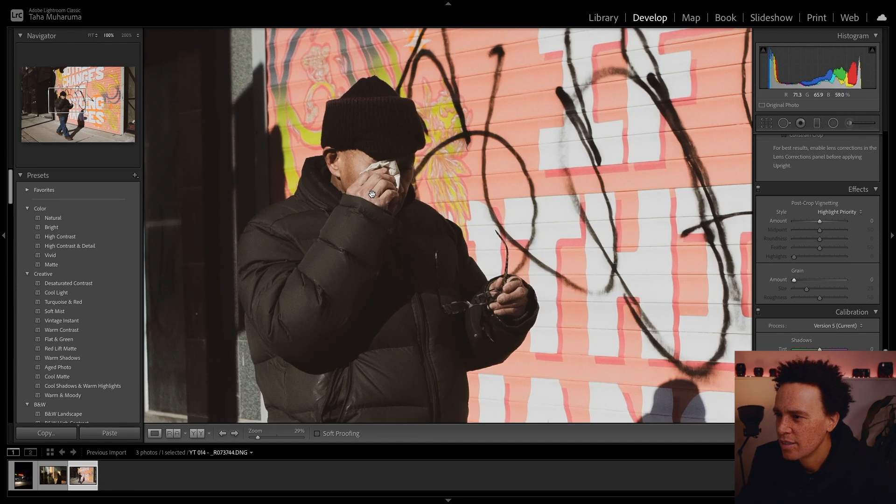
{"action": "left_click", "coordinate": [806, 280]}
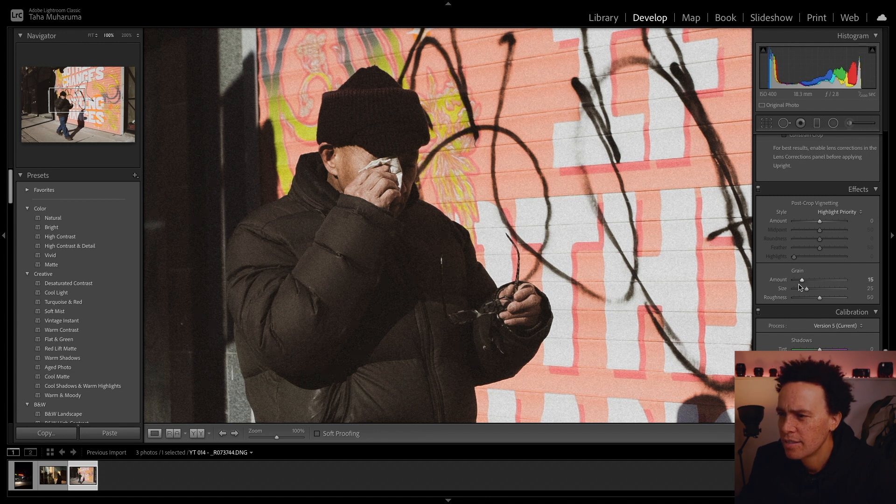
{"action": "left_click", "coordinate": [364, 162]}
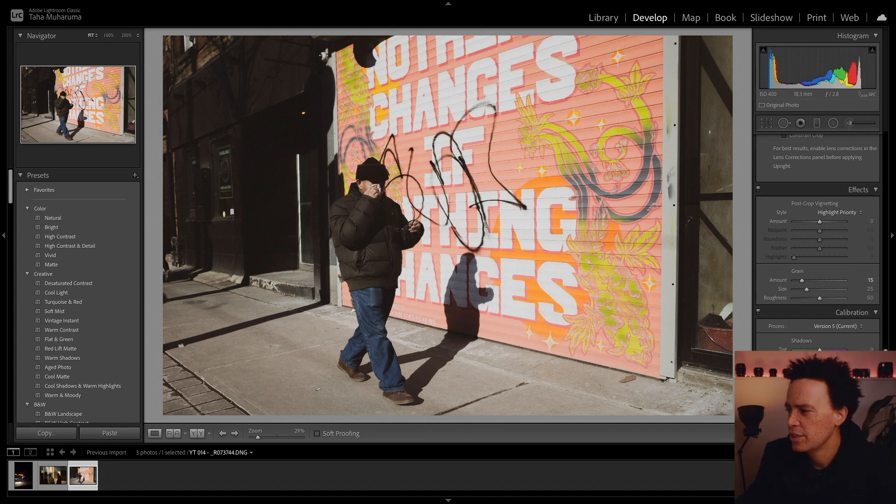
Set the Red Primary Saturation to +9 in the camera calibration.
{"action": "left_click_drag", "start_coordinate": [819, 381], "coordinate": [840, 381]}
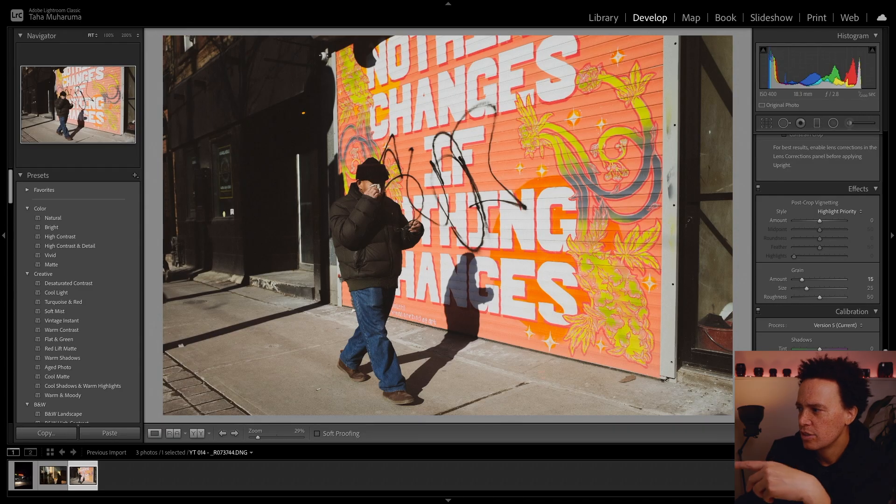
{"action": "scroll", "coordinate": [842, 330], "scroll_direction": "up", "scroll_amount": 2}
{"action": "scroll", "coordinate": [842, 330], "scroll_direction": "up", "scroll_amount": 10}
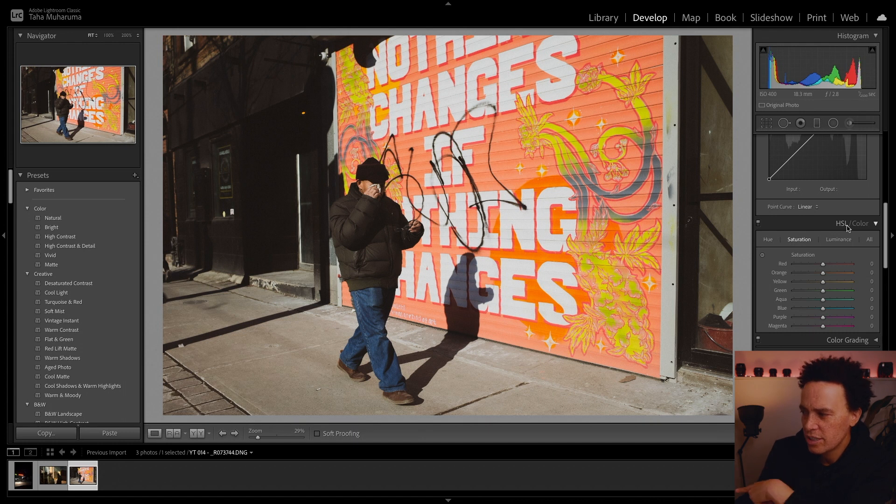
{"action": "scroll", "coordinate": [848, 303], "scroll_direction": "down", "scroll_amount": 10}
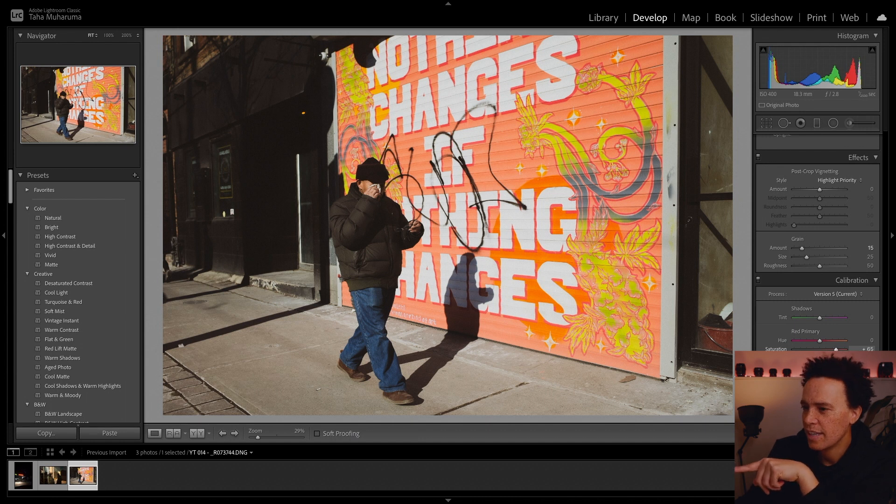
{"action": "left_click_drag", "start_coordinate": [836, 349], "coordinate": [829, 349]}
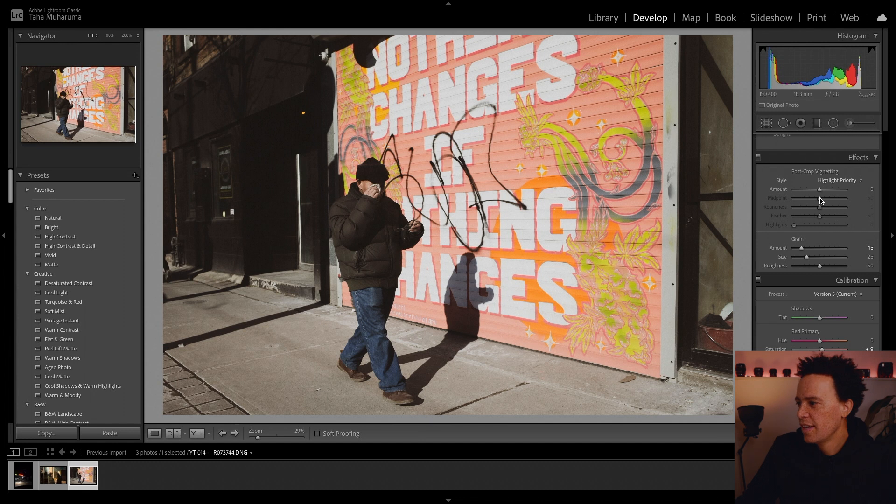
Add a post-crop vignette with Amount −15 and Midpoint 58, and compare the edit with the unedited photo.
{"action": "scroll", "coordinate": [817, 210], "scroll_direction": "up", "scroll_amount": 1}
{"action": "left_click_drag", "start_coordinate": [819, 215], "coordinate": [816, 218]}
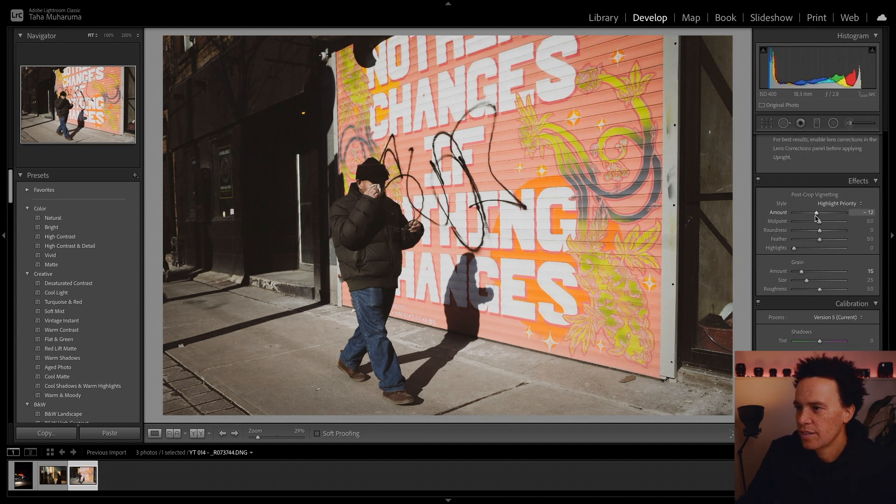
{"action": "left_click_drag", "start_coordinate": [815, 217], "coordinate": [814, 218]}
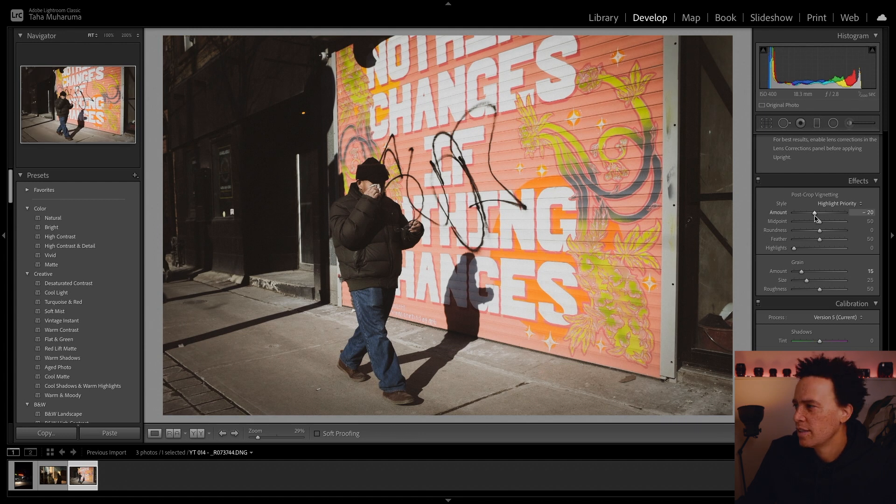
{"action": "left_click_drag", "start_coordinate": [817, 215], "coordinate": [818, 215]}
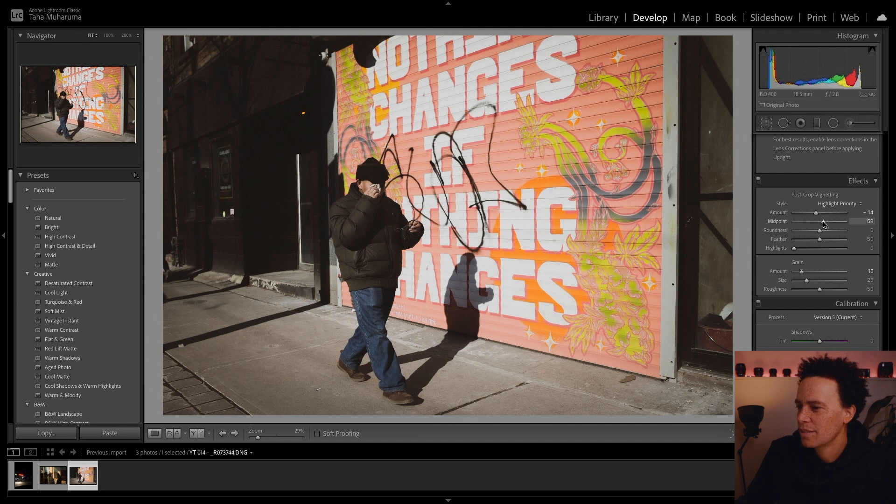
{"action": "left_click_drag", "start_coordinate": [817, 214], "coordinate": [817, 213]}
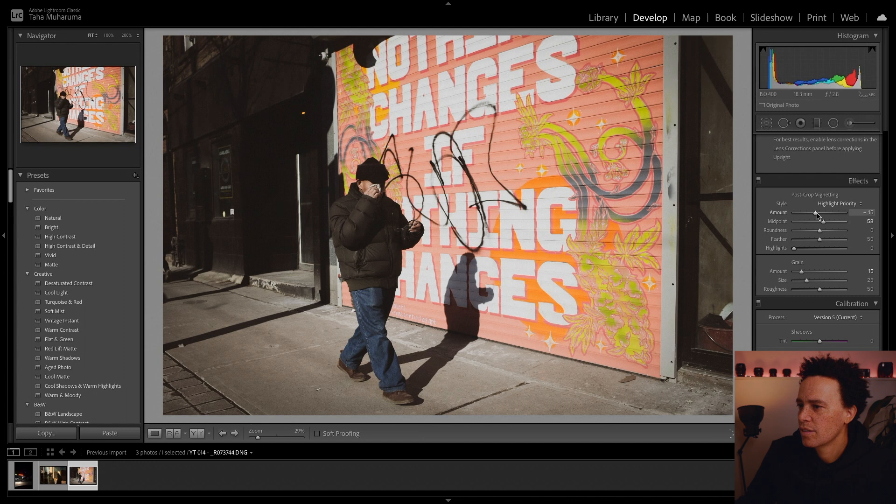
{"action": "key", "text": "backslash"}
{"action": "key", "text": "backslash"}
{"action": "key", "text": "backslash"}
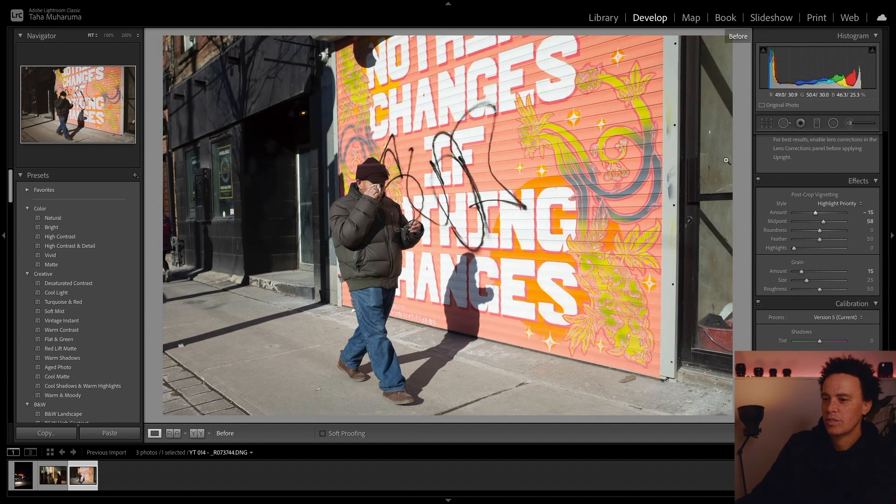
{"action": "key", "text": "backslash"}
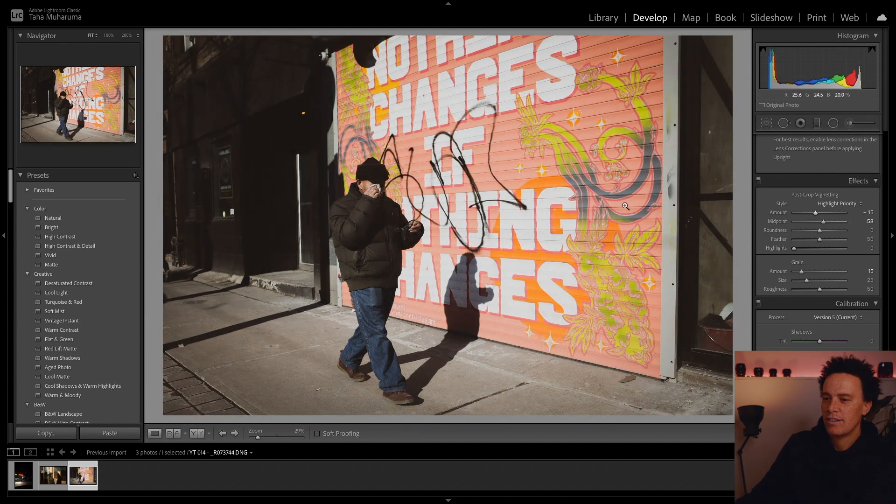
Heal away the partial passer-by at the photo's left edge and darken that edge with an adjustment brush at Exposure −1.16.
{"action": "left_click", "coordinate": [168, 271]}
{"action": "left_click", "coordinate": [784, 123]}
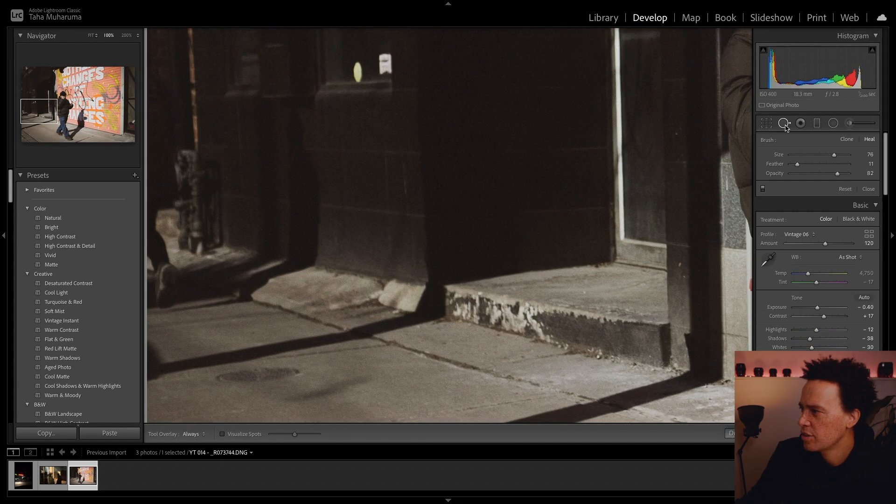
{"action": "left_click_drag", "start_coordinate": [166, 298], "coordinate": [164, 272]}
{"action": "left_click_drag", "start_coordinate": [173, 347], "coordinate": [185, 283]}
{"action": "left_click_drag", "start_coordinate": [156, 239], "coordinate": [166, 265]}
{"action": "left_click_drag", "start_coordinate": [156, 310], "coordinate": [214, 299]}
{"action": "left_click_drag", "start_coordinate": [380, 337], "coordinate": [170, 294]}
{"action": "left_click_drag", "start_coordinate": [797, 164], "coordinate": [828, 164]}
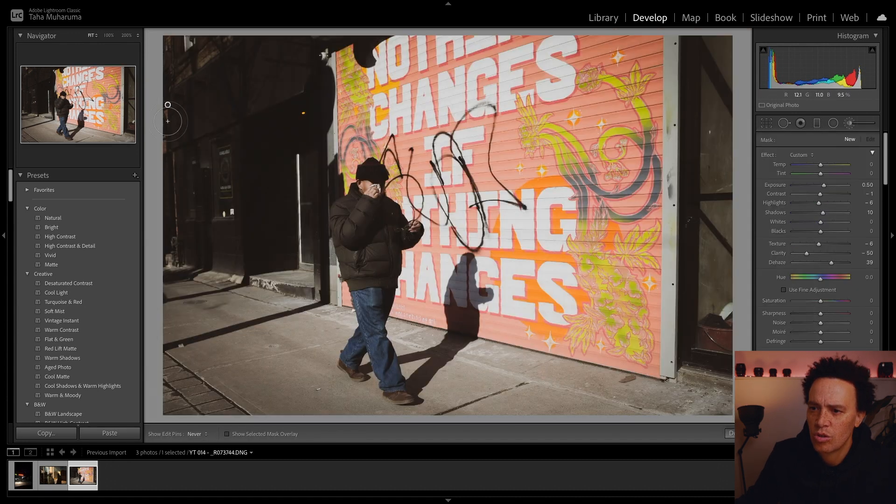
{"action": "left_click_drag", "start_coordinate": [815, 190], "coordinate": [812, 191]}
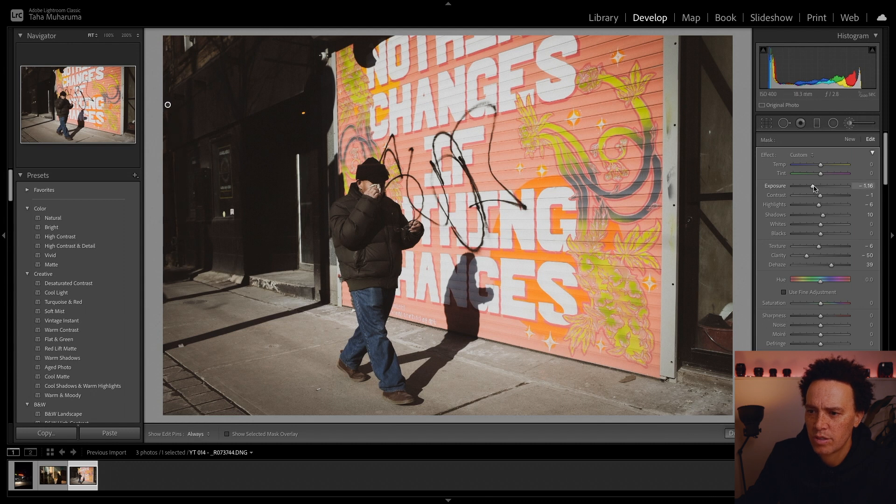
Leave the mural photo and crop the donut shop night photo to a 4 x 5 / 8 x 10 aspect ratio.
{"action": "key", "text": "shift+w"}
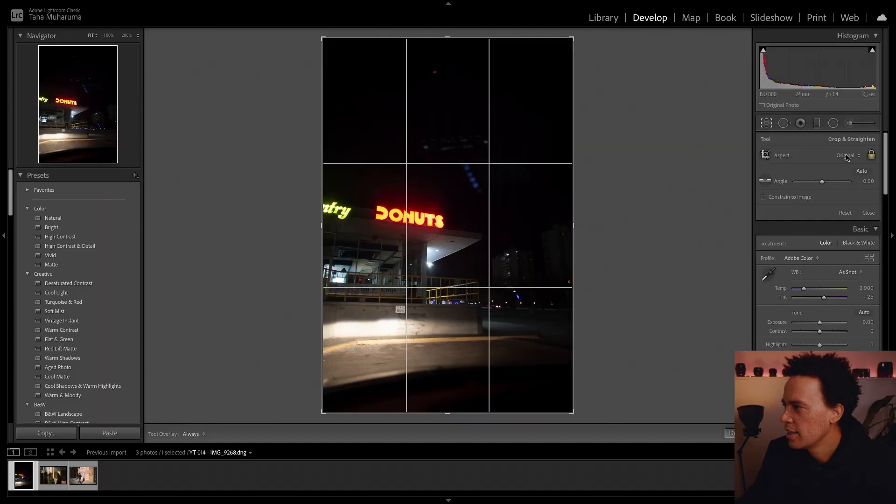
{"action": "left_click", "coordinate": [852, 155]}
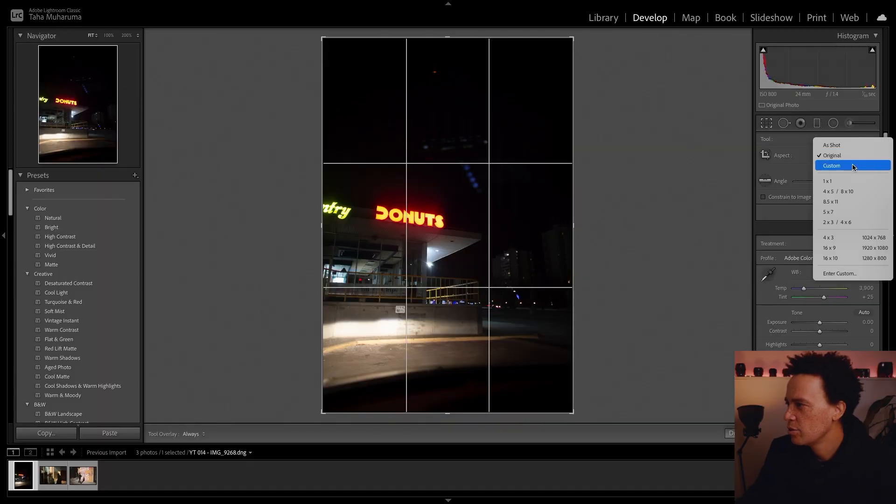
{"action": "left_click", "coordinate": [841, 192]}
{"action": "mouse_move", "coordinate": [438, 230]}
{"action": "left_mouse_down"}
{"action": "mouse_move", "coordinate": [433, 203]}
{"action": "mouse_move", "coordinate": [430, 227]}
{"action": "left_mouse_up"}
{"action": "left_click", "coordinate": [841, 155]}
{"action": "left_click", "coordinate": [840, 156]}
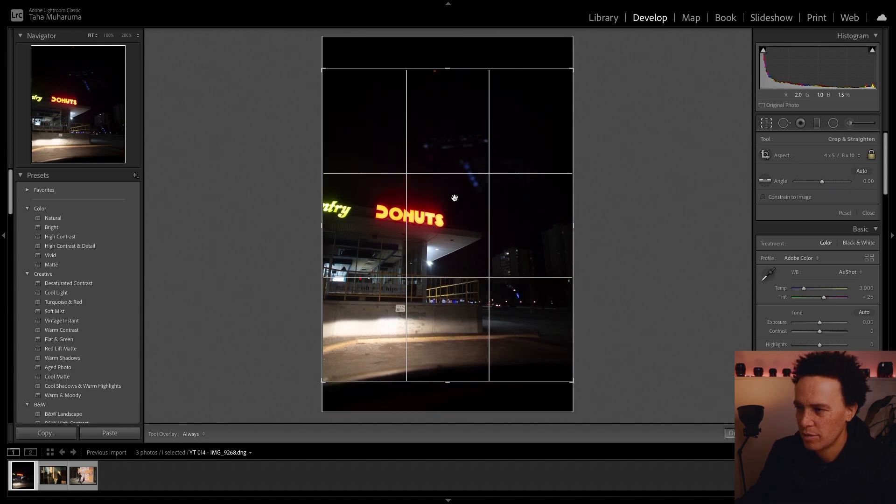
{"action": "key", "text": "Return"}
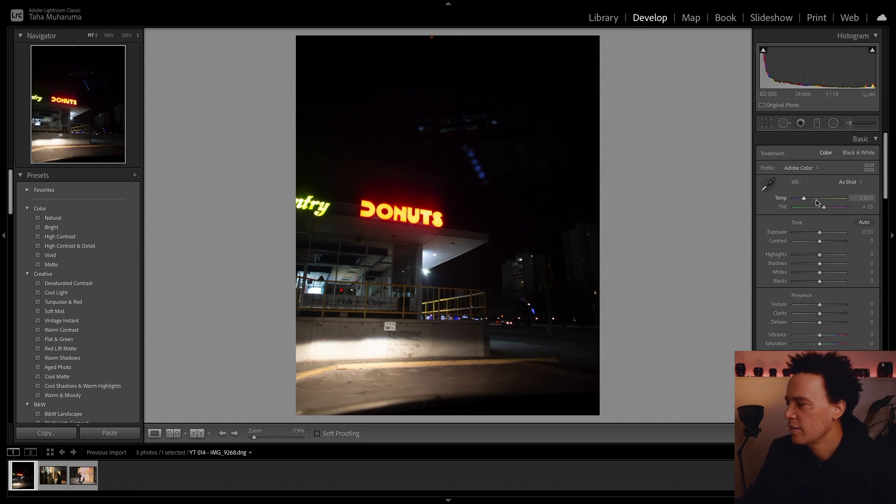
Set the photo's Temp to 3,783, Exposure +0.35, Contrast +49, Highlights −23, Shadows +32, Whites +8 and Blacks +4.
{"action": "left_click_drag", "start_coordinate": [804, 200], "coordinate": [839, 200]}
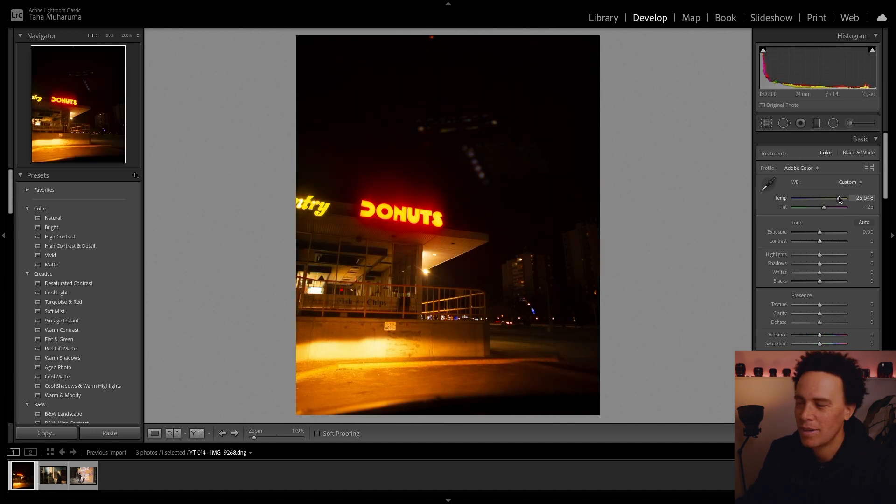
{"action": "left_click_drag", "start_coordinate": [840, 200], "coordinate": [822, 245]}
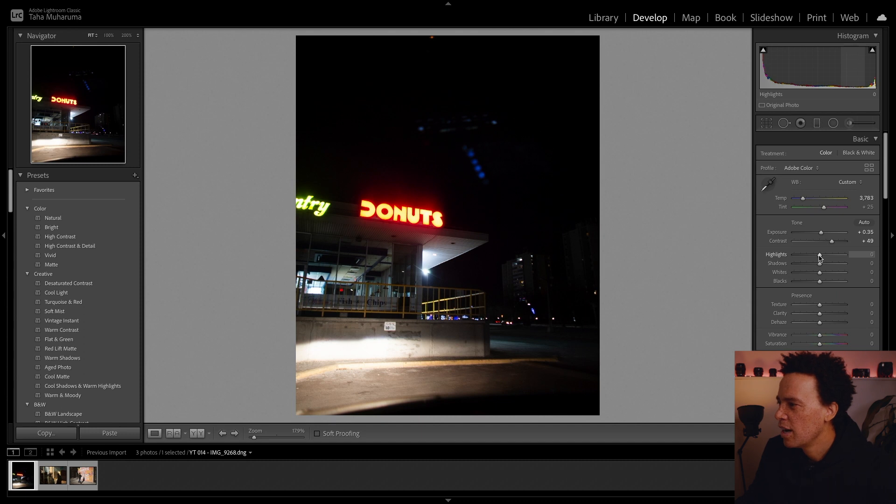
{"action": "left_click_drag", "start_coordinate": [820, 258], "coordinate": [820, 282]}
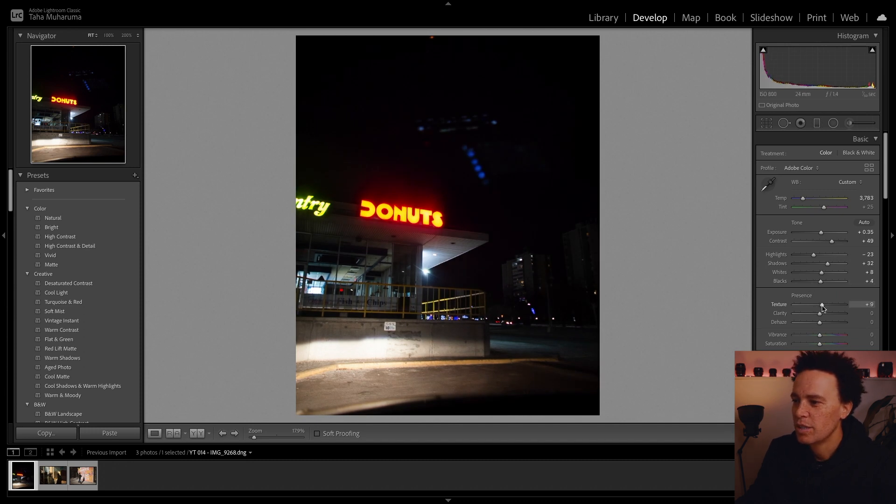
Set Texture +9, Clarity +11, Dehaze −4, Vibrance +45 and Saturation +4, and set HSL Saturation to Red +8, Orange +17, Yellow +15.
{"action": "left_click", "coordinate": [393, 213]}
{"action": "left_click_drag", "start_coordinate": [820, 314], "coordinate": [820, 325]}
{"action": "left_click", "coordinate": [451, 207]}
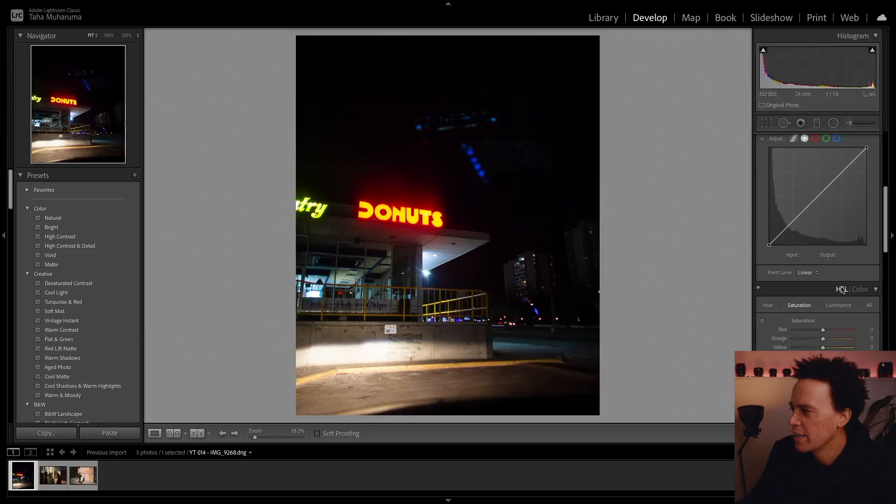
{"action": "left_click_drag", "start_coordinate": [823, 331], "coordinate": [826, 341]}
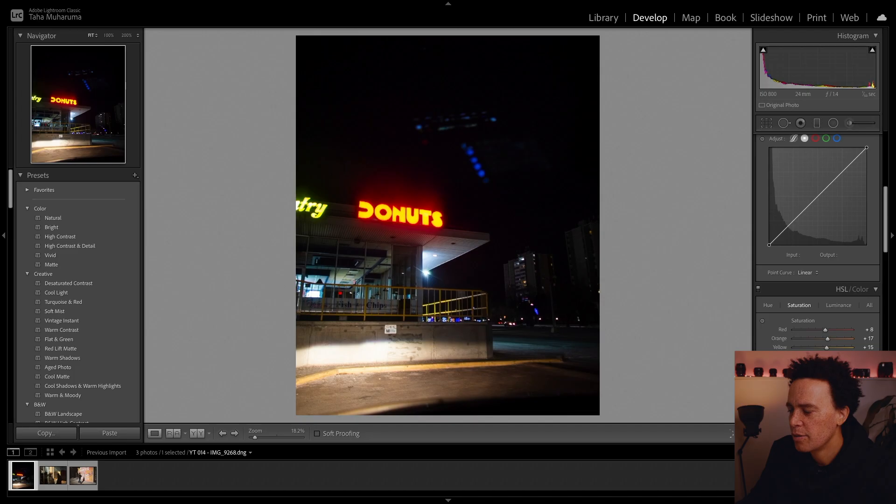
Apply the Cool Matte preset to the donut shop photo and cool its Temp to 2,978.
{"action": "scroll", "coordinate": [783, 210], "scroll_direction": "up", "scroll_amount": 10}
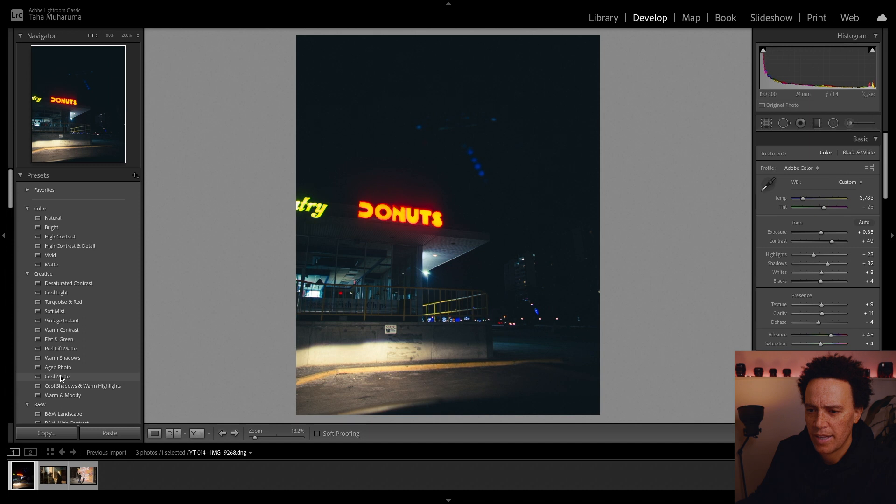
{"action": "left_click", "coordinate": [61, 378]}
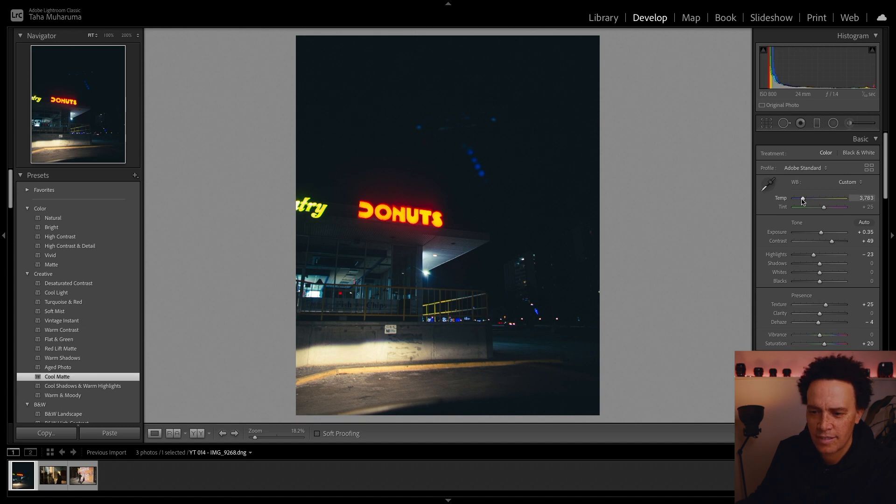
{"action": "left_click_drag", "start_coordinate": [803, 200], "coordinate": [800, 200]}
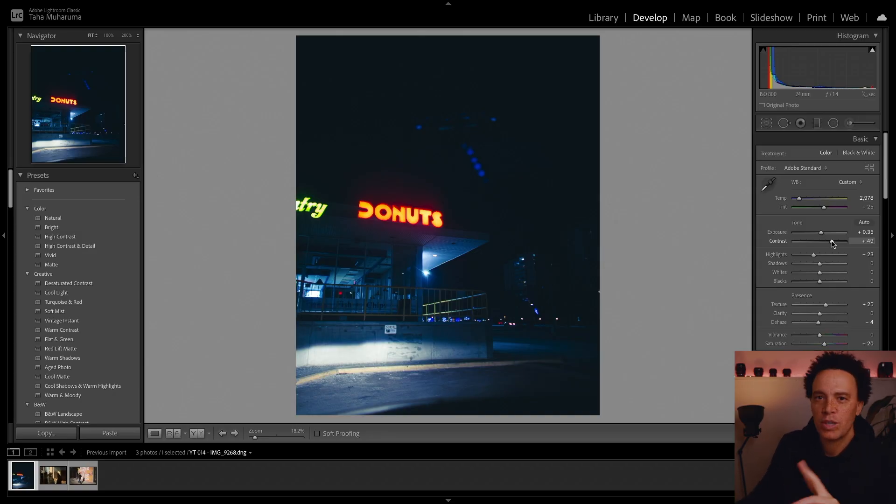
Set the HSL Luminance of Blue to −25 and of Yellow to +9, trying a much brighter Blue first.
{"action": "scroll", "coordinate": [831, 235], "scroll_direction": "down", "scroll_amount": 10}
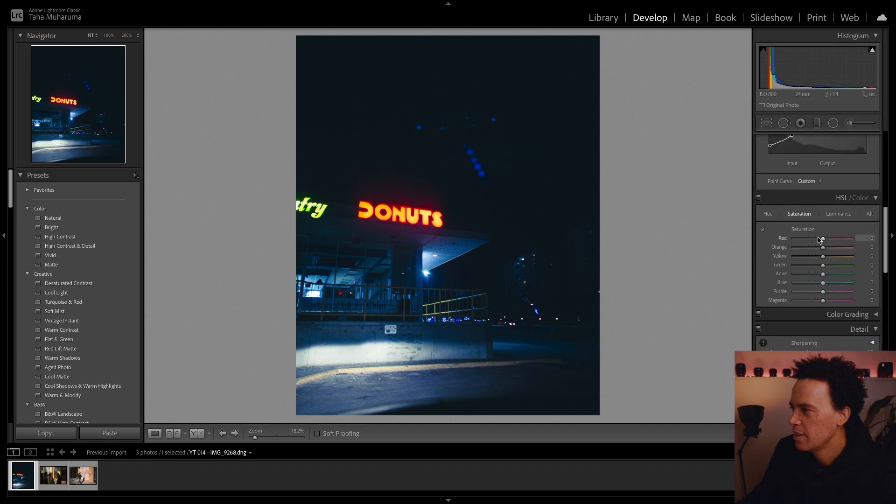
{"action": "scroll", "coordinate": [823, 233], "scroll_direction": "up", "scroll_amount": 3}
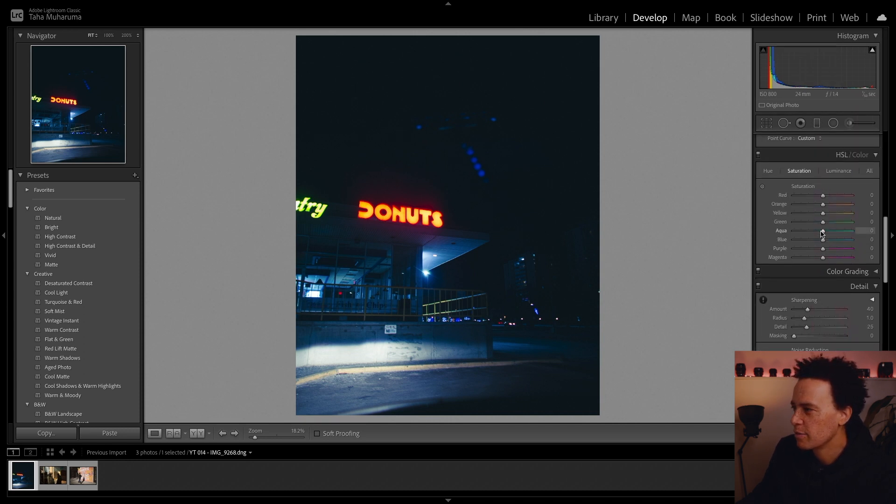
{"action": "left_click", "coordinate": [837, 207]}
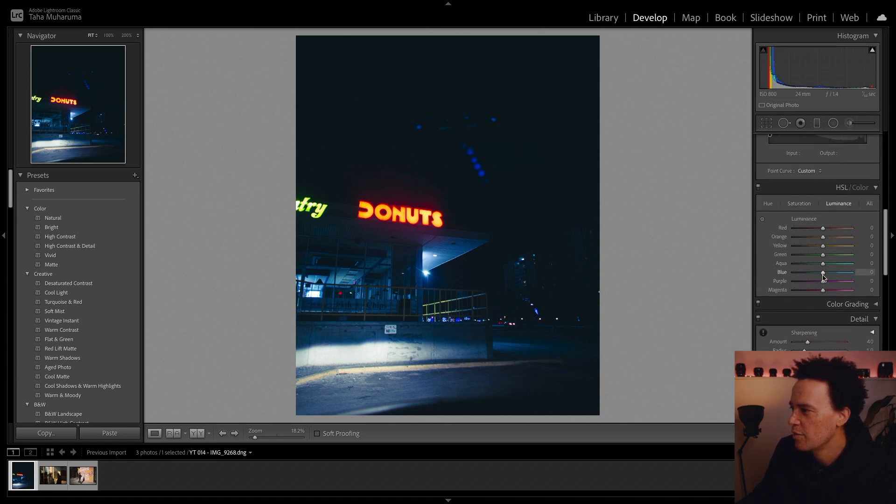
{"action": "left_click_drag", "start_coordinate": [820, 275], "coordinate": [847, 275]}
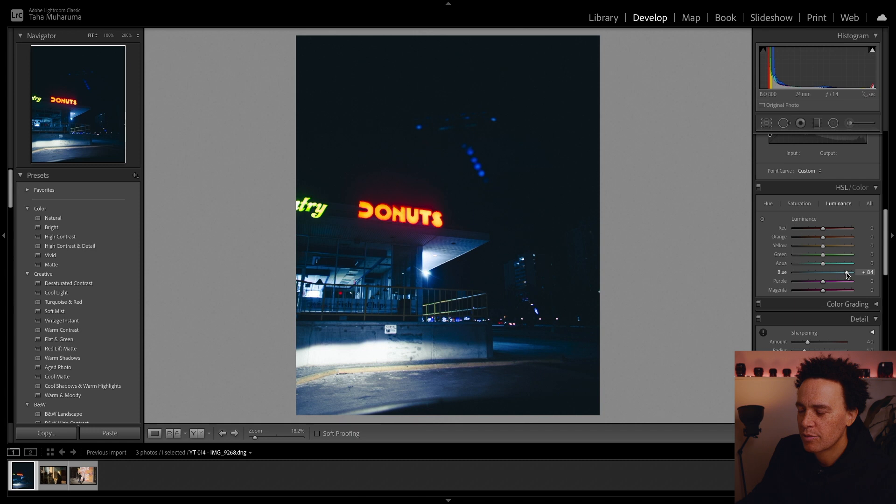
{"action": "left_click_drag", "start_coordinate": [845, 276], "coordinate": [819, 279]}
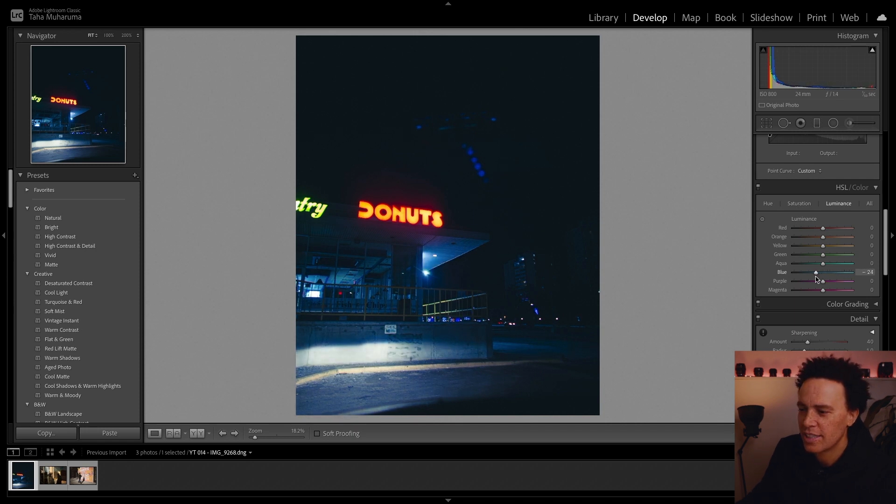
{"action": "mouse_move", "coordinate": [824, 246]}
{"action": "left_mouse_down"}
{"action": "mouse_move", "coordinate": [811, 247]}
{"action": "mouse_move", "coordinate": [821, 251]}
{"action": "left_mouse_up"}
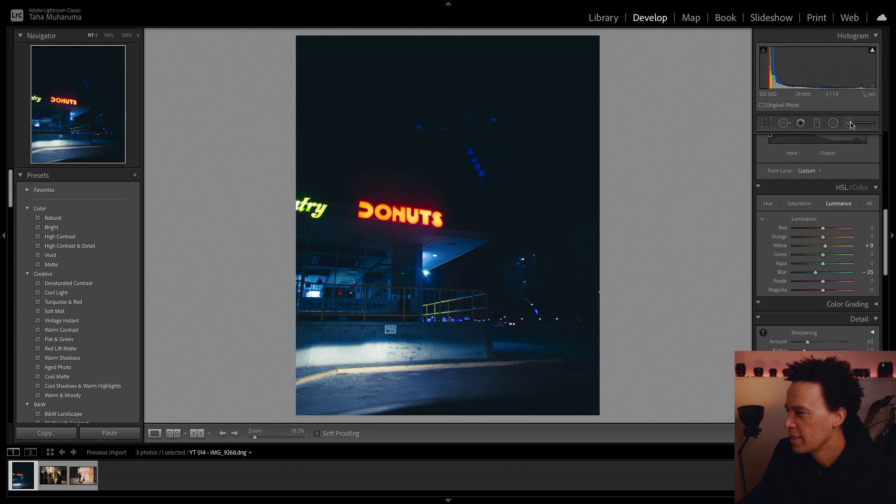
Set the donut shop photo's Whites to −7.
{"action": "scroll", "coordinate": [801, 345], "scroll_direction": "down", "scroll_amount": 10}
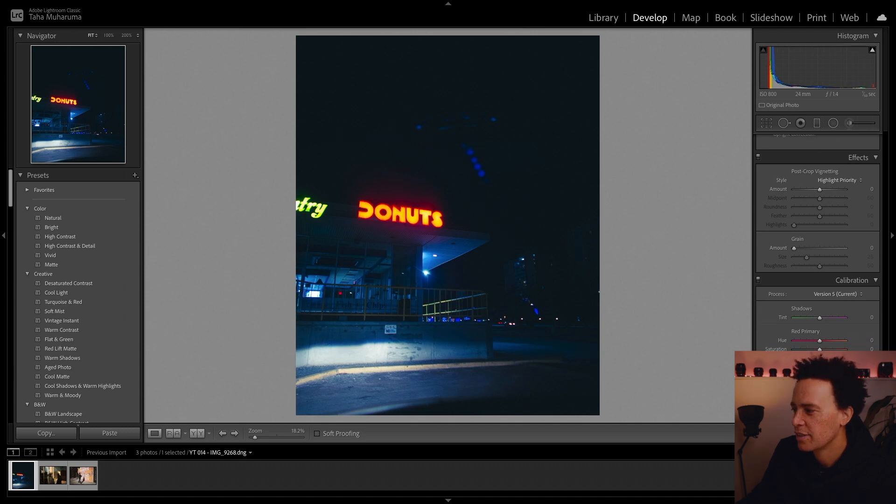
{"action": "scroll", "coordinate": [826, 256], "scroll_direction": "up", "scroll_amount": 8}
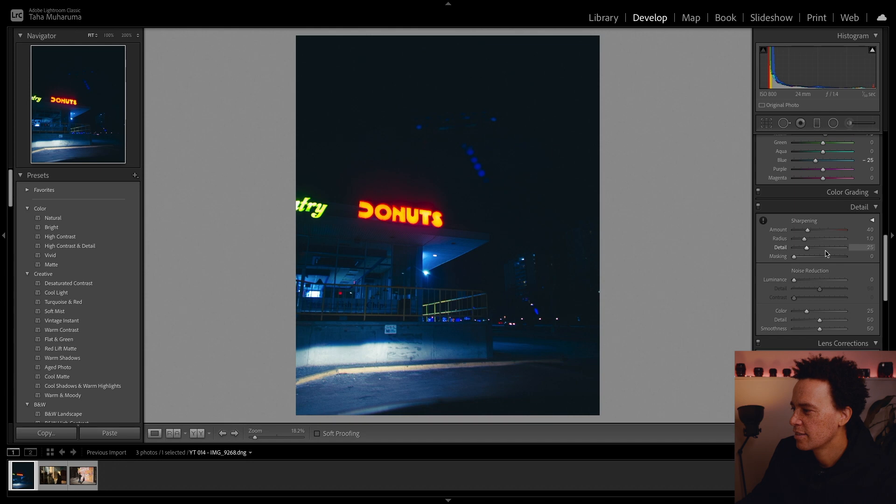
{"action": "scroll", "coordinate": [826, 253], "scroll_direction": "up", "scroll_amount": 3}
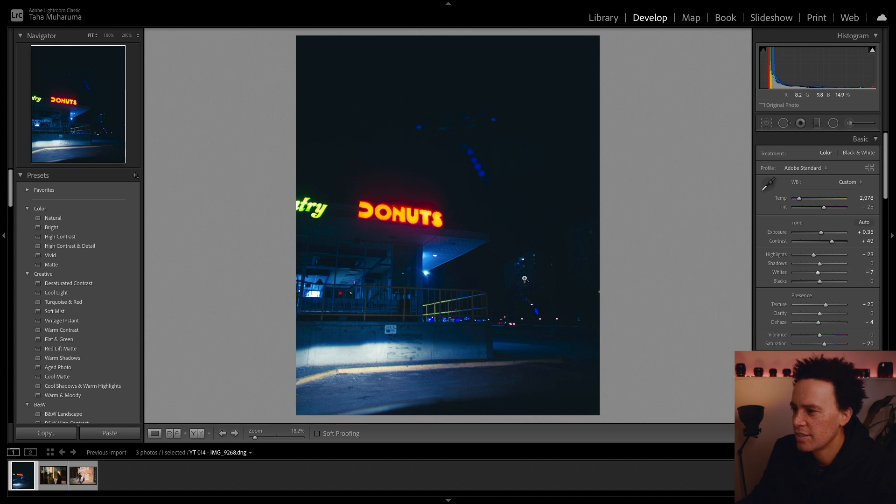
Warm and brighten the distant high-rise beside the shop with an adjustment brush at Temp 80 and raised Exposure.
{"action": "left_click", "coordinate": [848, 122]}
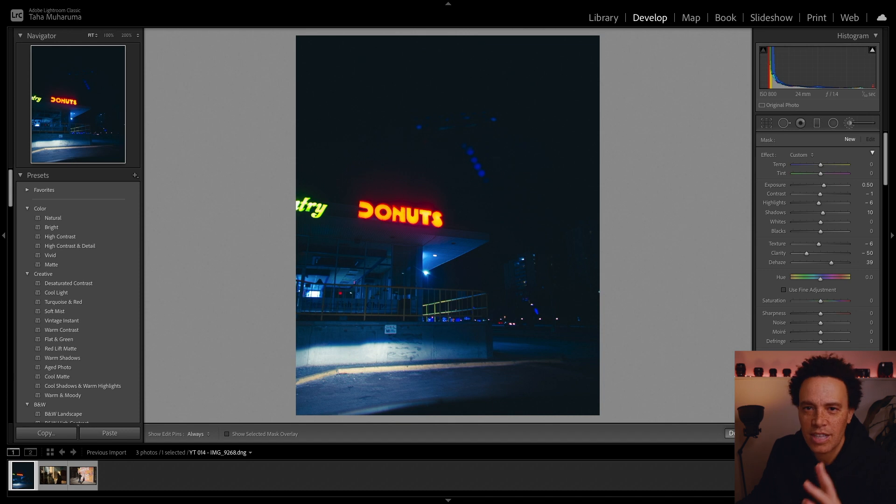
{"action": "left_click", "coordinate": [730, 433]}
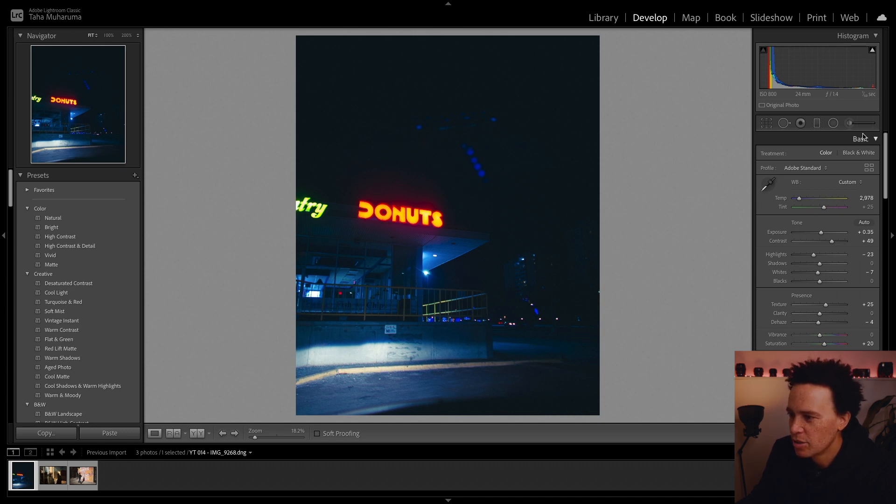
{"action": "key", "text": "k"}
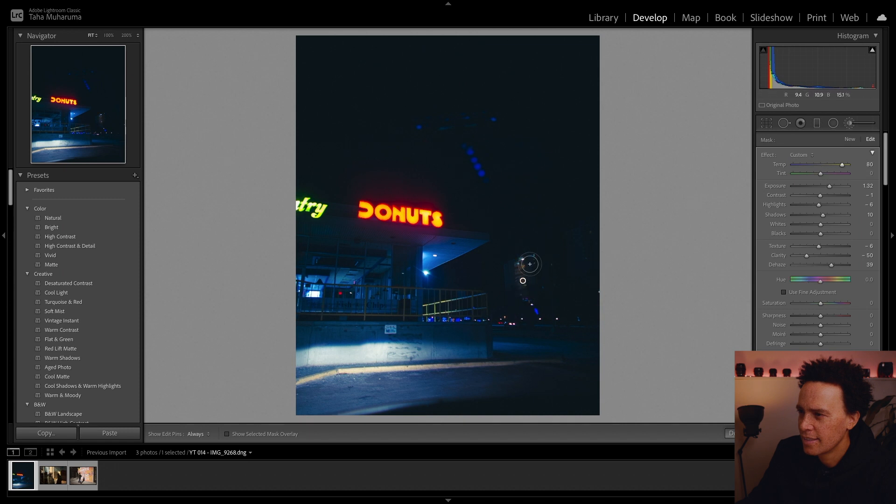
{"action": "left_click_drag", "start_coordinate": [829, 186], "coordinate": [827, 188]}
{"action": "key", "text": "k"}
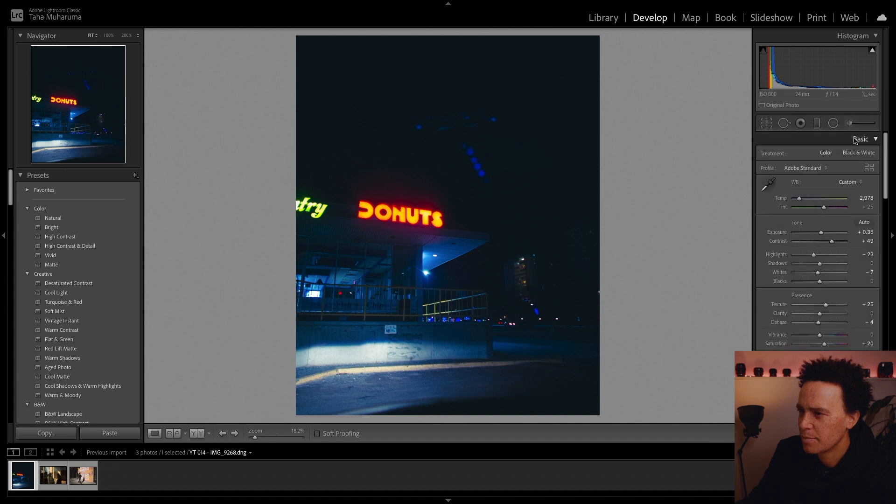
Brush along the kerb in front of the shop with a new mask at Temp 17 and Exposure −0.22.
{"action": "key", "text": "k"}
{"action": "left_click_drag", "start_coordinate": [547, 362], "coordinate": [365, 367]}
{"action": "mouse_move", "coordinate": [821, 164]}
{"action": "left_mouse_down"}
{"action": "mouse_move", "coordinate": [836, 165]}
{"action": "mouse_move", "coordinate": [820, 188]}
{"action": "left_mouse_up"}
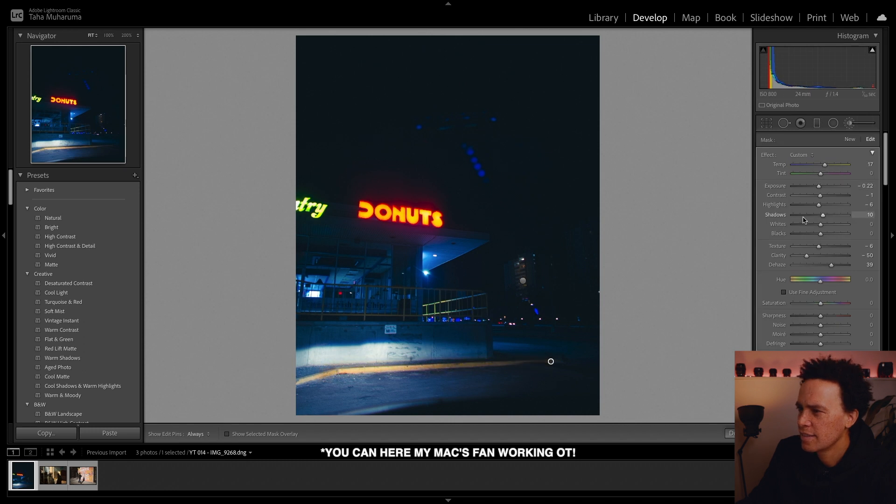
Tone down the brightly lit wall and pavement with a new brush mask at Exposure −0.26, Contrast 2, Shadows −59, Whites −94 and reduced Blacks.
{"action": "left_click", "coordinate": [850, 123]}
{"action": "left_click", "coordinate": [850, 123]}
{"action": "mouse_move", "coordinate": [485, 352]}
{"action": "left_mouse_down"}
{"action": "mouse_move", "coordinate": [326, 361]}
{"action": "mouse_move", "coordinate": [418, 396]}
{"action": "left_mouse_up"}
{"action": "scroll", "coordinate": [835, 135], "scroll_direction": "down", "scroll_amount": 1}
{"action": "left_click_drag", "start_coordinate": [824, 185], "coordinate": [810, 186]}
{"action": "mouse_move", "coordinate": [820, 195]}
{"action": "left_mouse_down"}
{"action": "mouse_move", "coordinate": [830, 195]}
{"action": "mouse_move", "coordinate": [821, 195]}
{"action": "left_mouse_up"}
{"action": "mouse_move", "coordinate": [820, 223]}
{"action": "left_mouse_down"}
{"action": "mouse_move", "coordinate": [789, 226]}
{"action": "mouse_move", "coordinate": [804, 215]}
{"action": "left_mouse_up"}
{"action": "scroll", "coordinate": [804, 215], "scroll_direction": "up", "scroll_amount": 1}
{"action": "left_click_drag", "start_coordinate": [320, 362], "coordinate": [453, 361]}
{"action": "left_click_drag", "start_coordinate": [814, 187], "coordinate": [820, 188]}
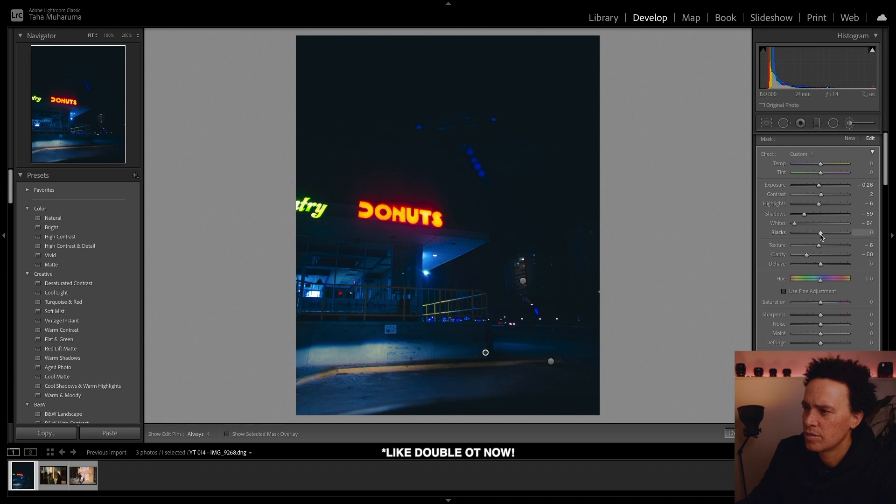
{"action": "left_click_drag", "start_coordinate": [821, 235], "coordinate": [814, 238]}
Darken the foreground pavement with a new brush mask at Exposure −0.89 and heal a patch near the photo's bottom edge.
{"action": "left_click", "coordinate": [482, 390]}
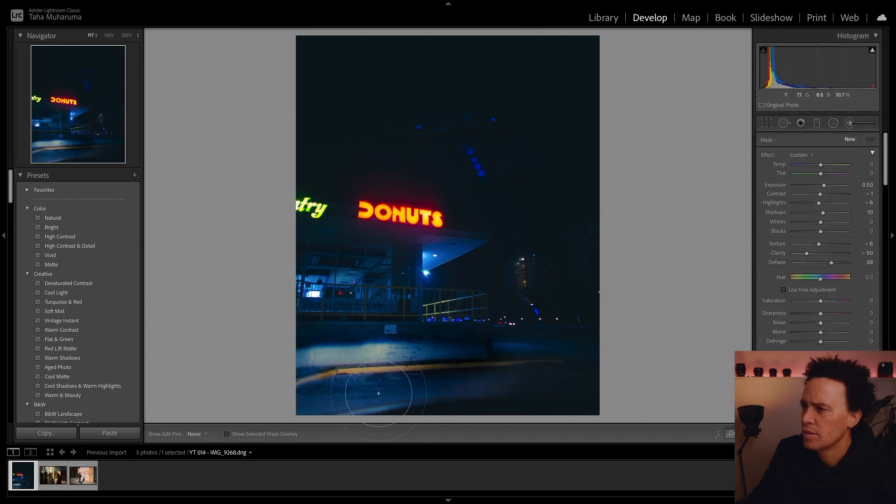
{"action": "left_click_drag", "start_coordinate": [824, 187], "coordinate": [814, 187]}
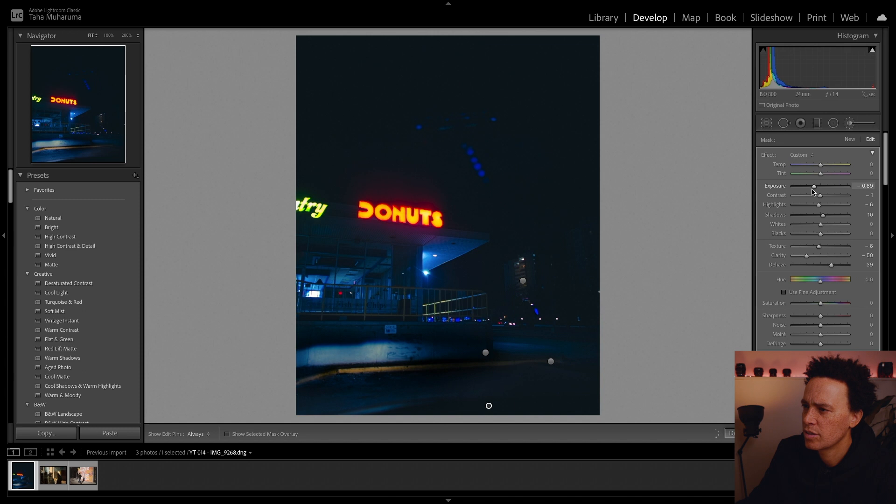
{"action": "left_click", "coordinate": [784, 123]}
{"action": "left_click", "coordinate": [382, 409]}
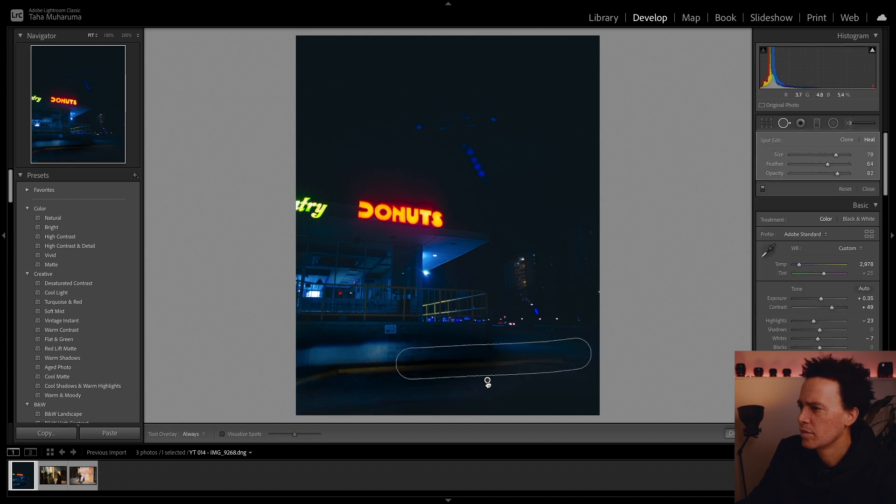
{"action": "left_click", "coordinate": [732, 434]}
Darken the photo's bottom-left corner with a new brush mask at Exposure −1.65.
{"action": "key", "text": "k"}
{"action": "left_click_drag", "start_coordinate": [823, 187], "coordinate": [806, 191]}
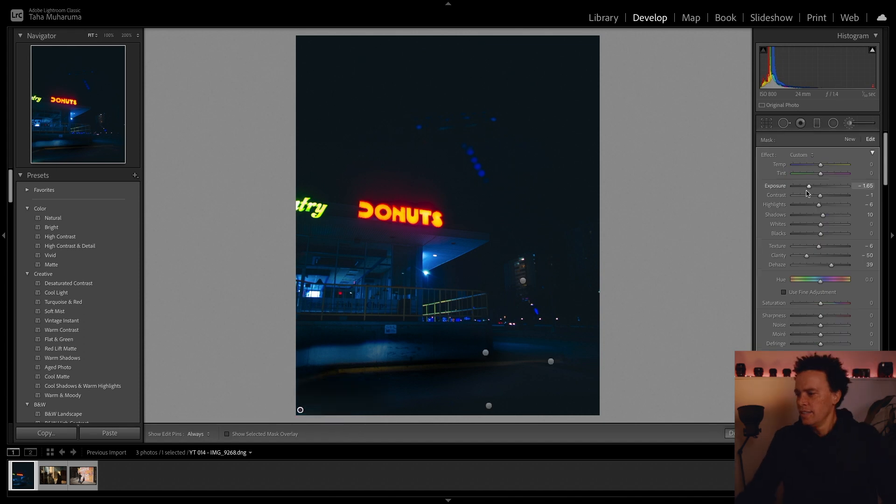
{"action": "left_click", "coordinate": [732, 434]}
Brush over the remaining light on the wall and kerb with a new mask at Exposure −1.98 and Contrast −34.
{"action": "key", "text": "k"}
{"action": "mouse_move", "coordinate": [308, 359]}
{"action": "left_mouse_down"}
{"action": "mouse_move", "coordinate": [393, 360]}
{"action": "mouse_move", "coordinate": [401, 369]}
{"action": "left_mouse_up"}
{"action": "left_click_drag", "start_coordinate": [822, 186], "coordinate": [807, 186]}
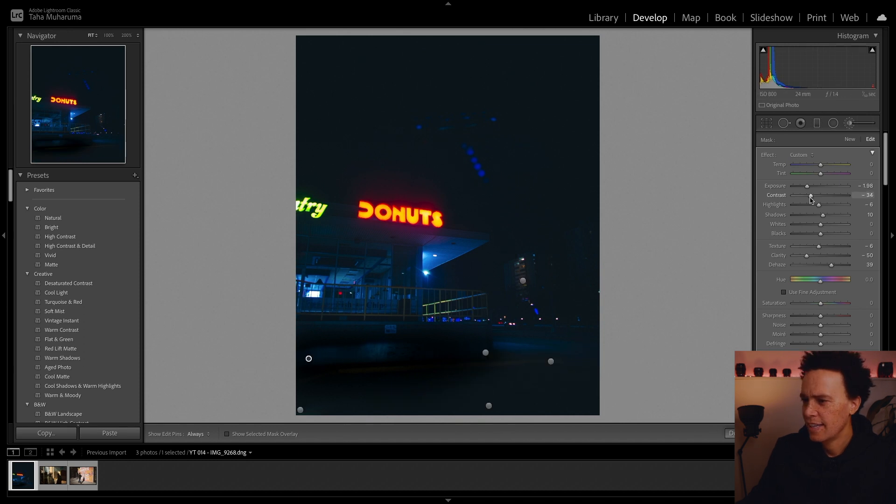
{"action": "key", "text": "k"}
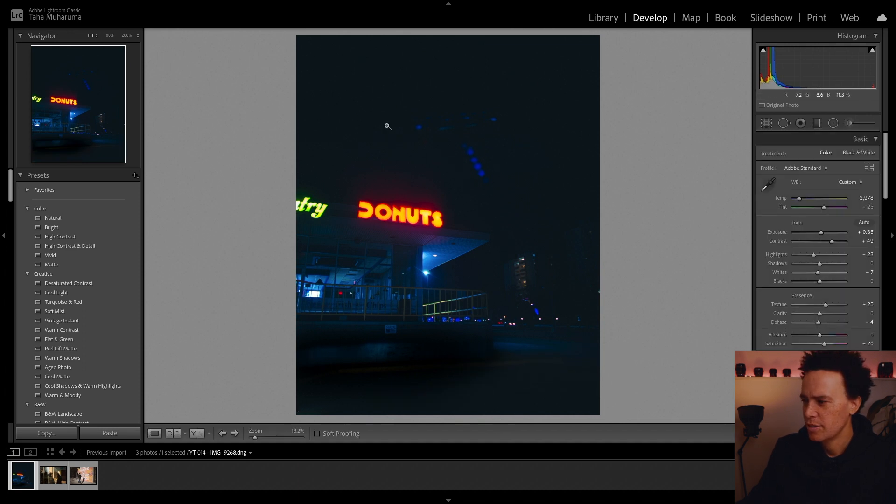
Clone away the blue light reflections in the night sky above the donut sign.
{"action": "key", "text": "q"}
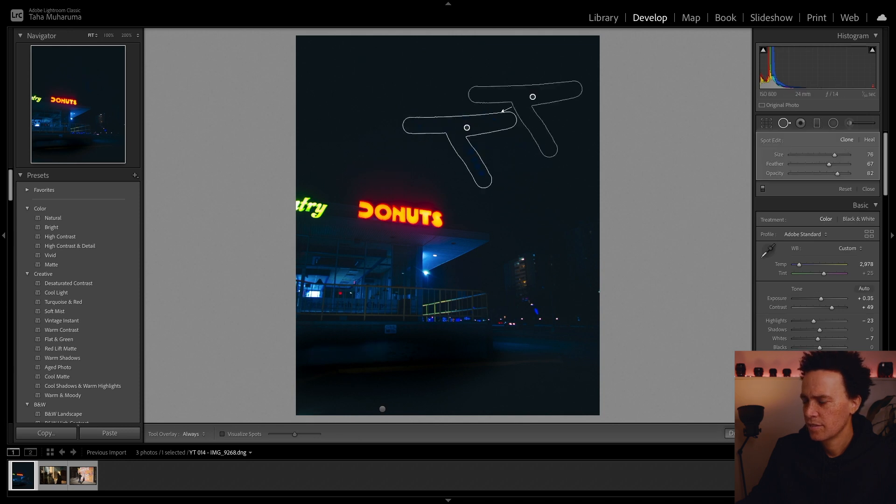
{"action": "left_click", "coordinate": [730, 433]}
{"action": "key", "text": "k"}
{"action": "left_click", "coordinate": [492, 172]}
{"action": "left_click", "coordinate": [730, 434]}
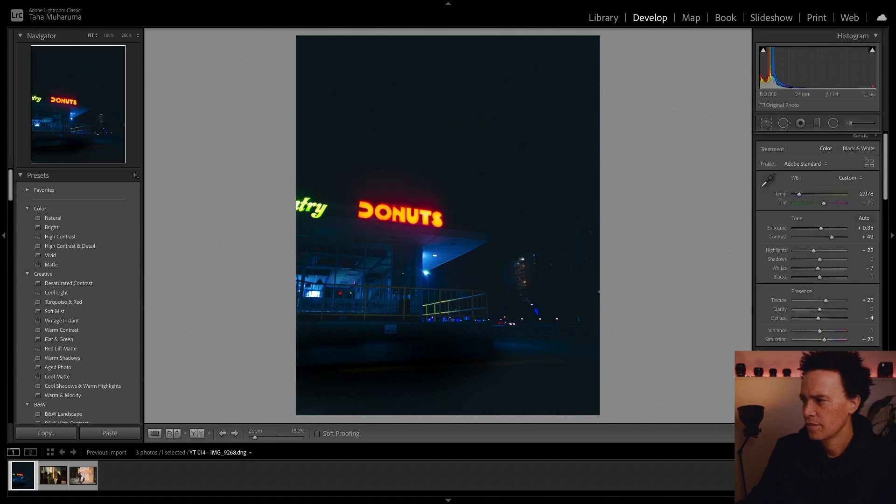
Set the whole photo's Exposure to −0.10 and Shadows to +36.
{"action": "left_click_drag", "start_coordinate": [820, 228], "coordinate": [818, 228]}
{"action": "left_click_drag", "start_coordinate": [820, 259], "coordinate": [827, 264]}
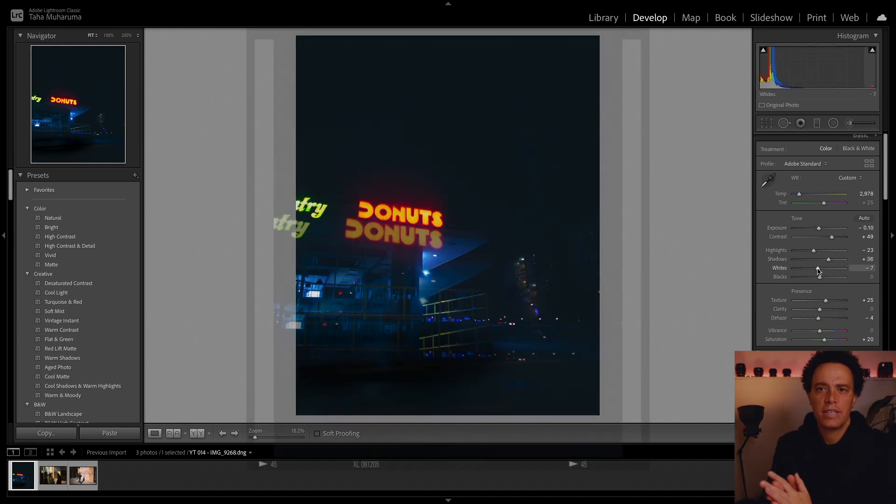